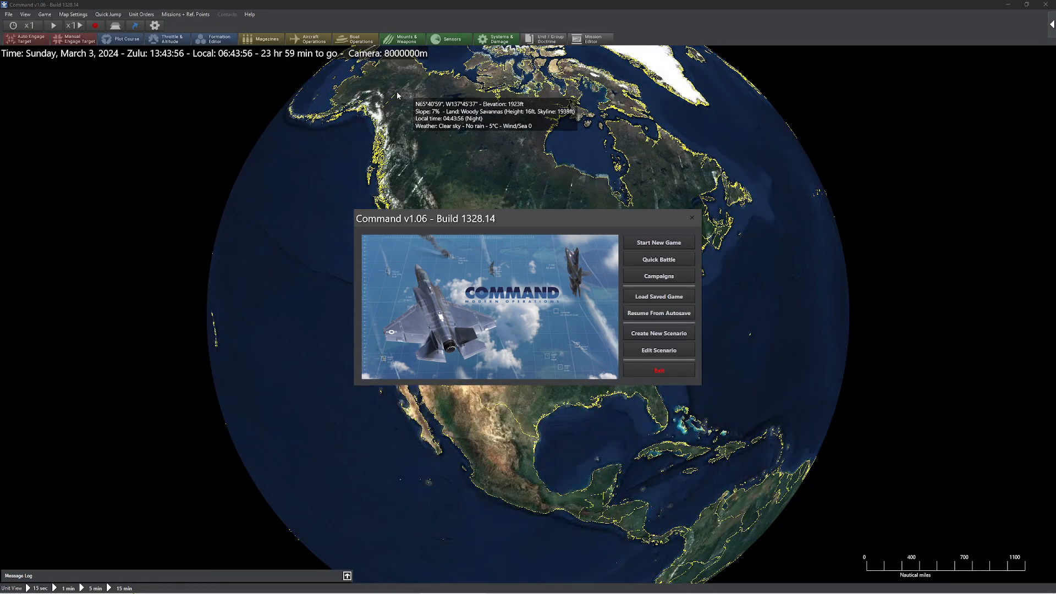
Step: Start a new blank scenario, then close Command: Modern Operations and confirm the exit
click(659, 333)
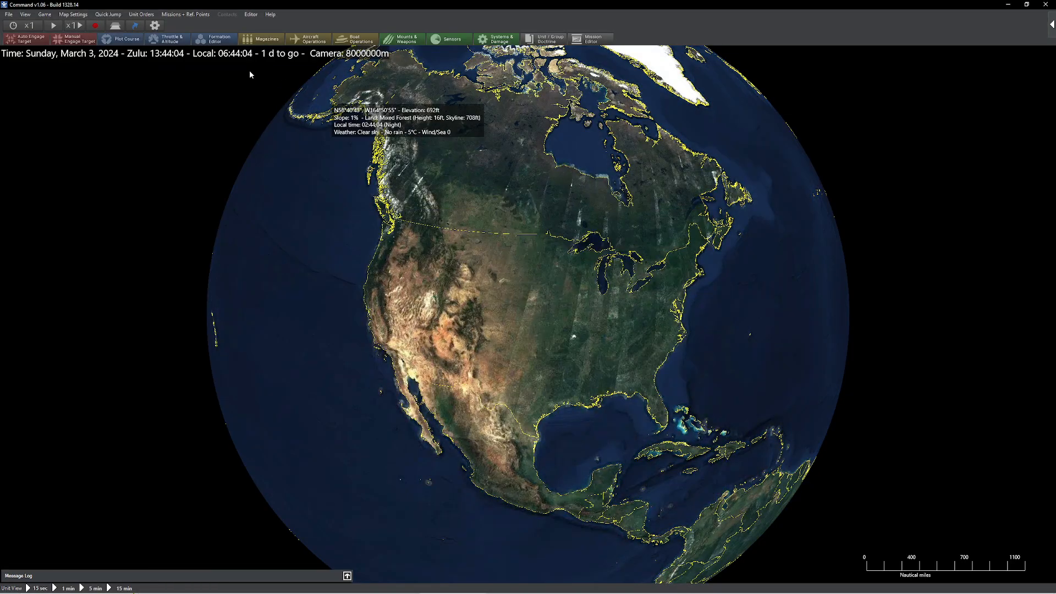
click(1045, 4)
click(531, 315)
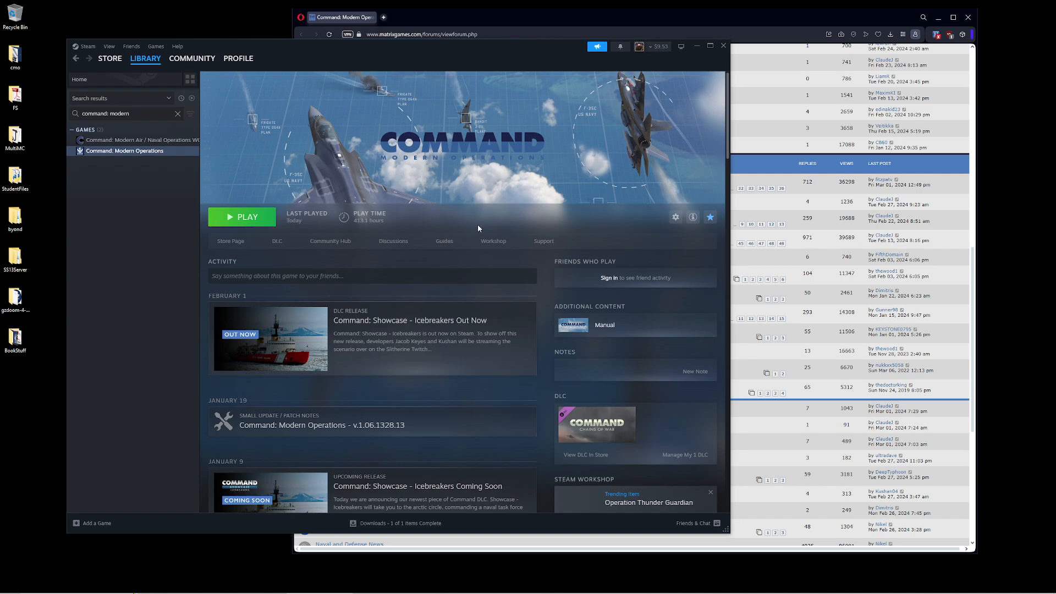
Step: In Steam, check which beta branches are offered in the properties of Command: Modern Operations, leaving beta participation at None
right_click(116, 154)
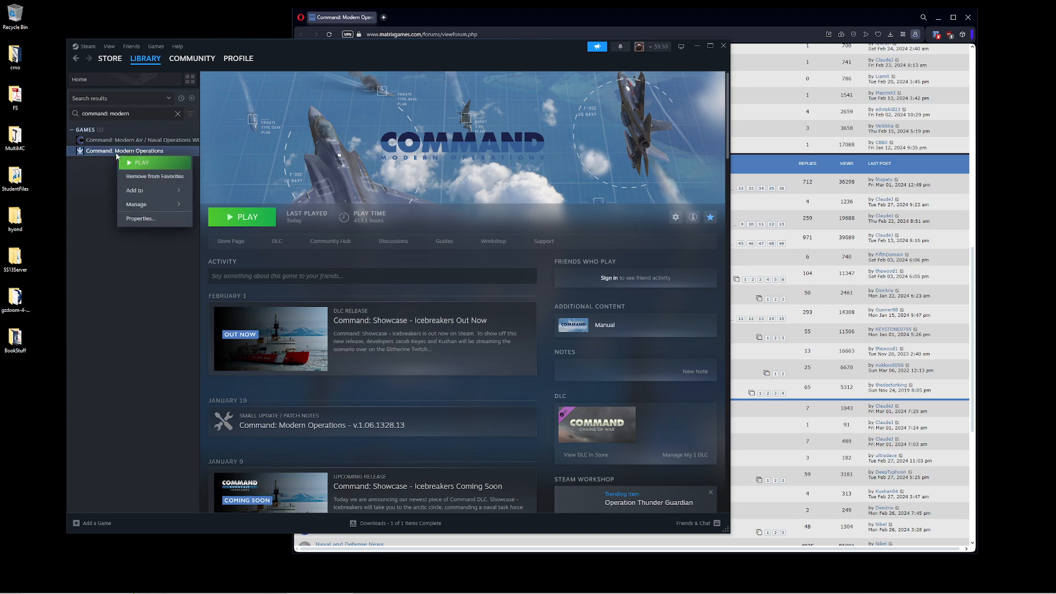
click(140, 218)
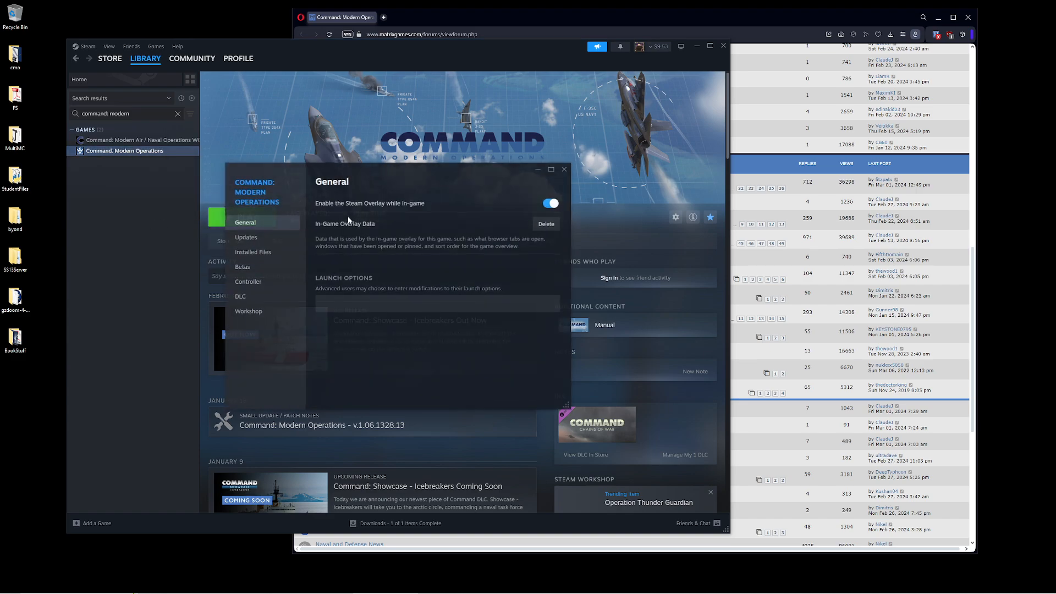
click(262, 266)
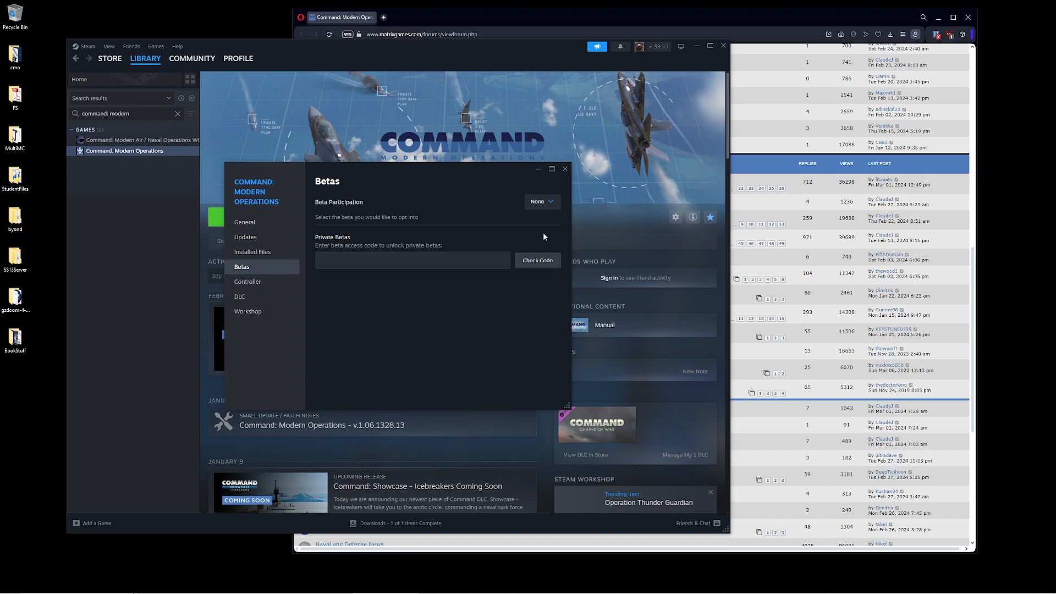
click(557, 206)
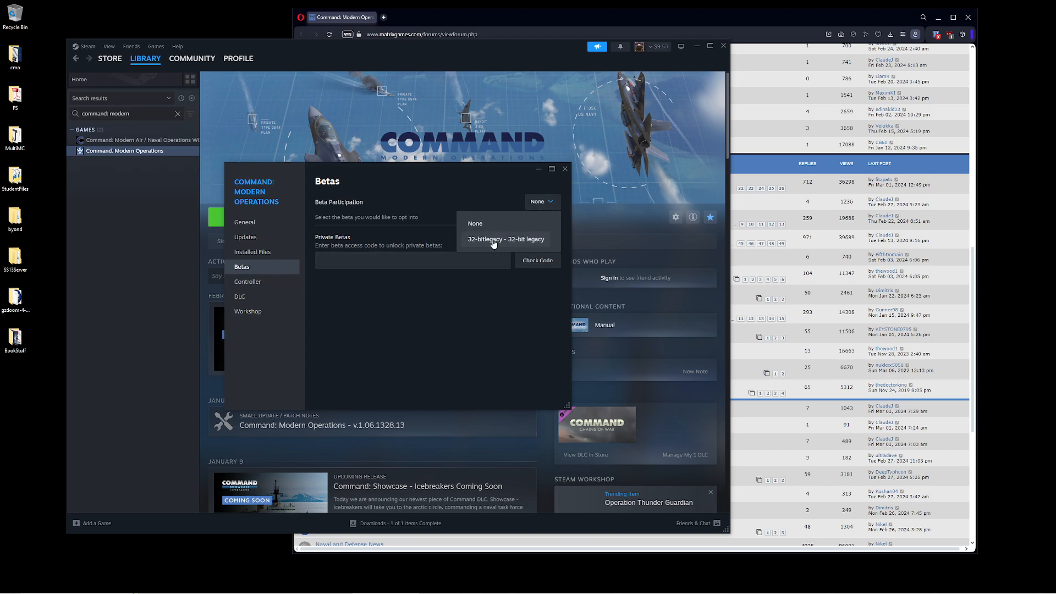
click(403, 288)
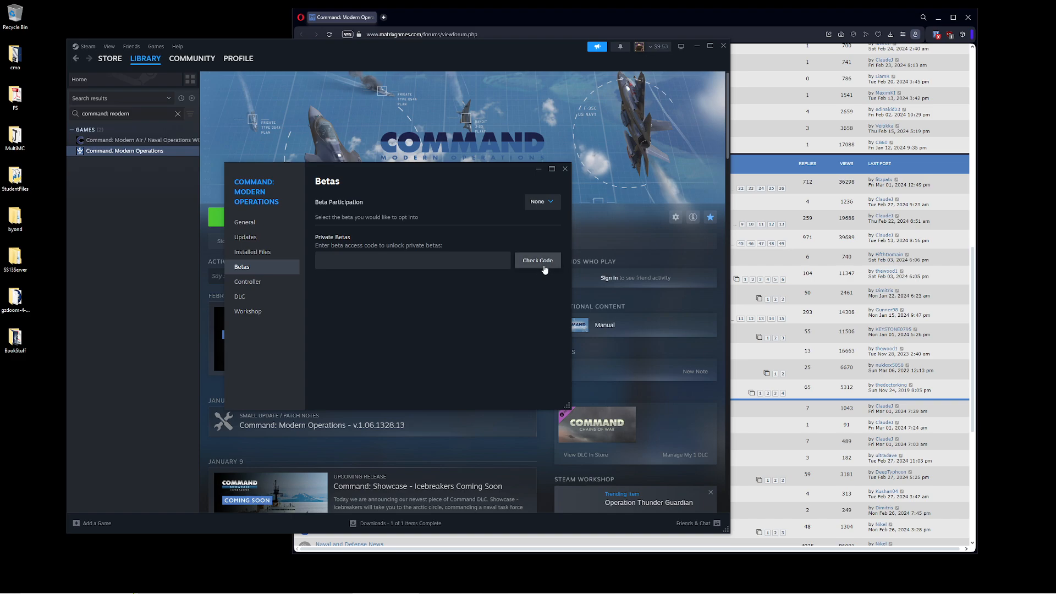
click(542, 202)
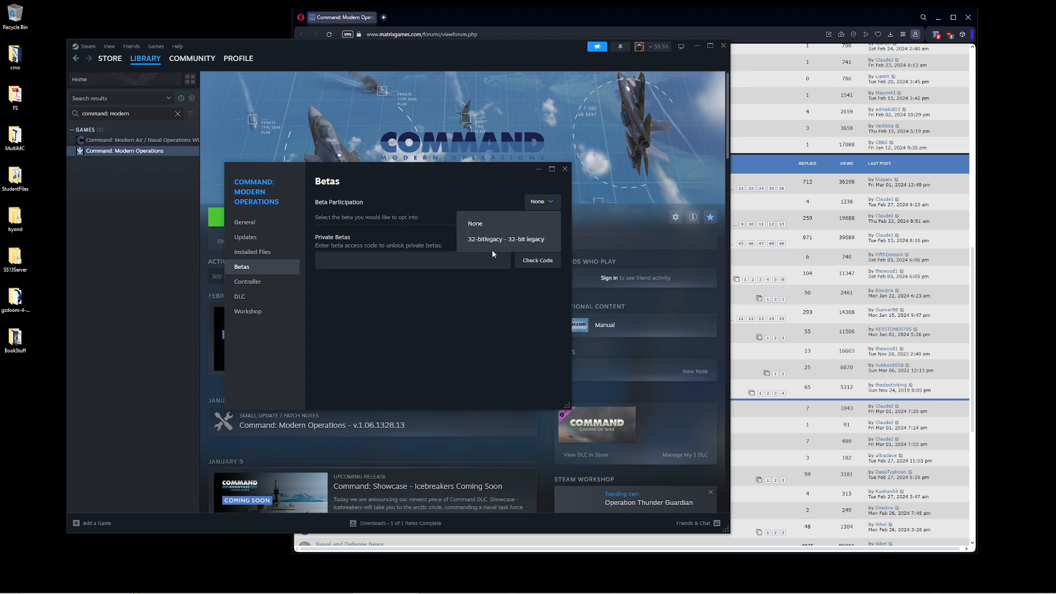
click(459, 322)
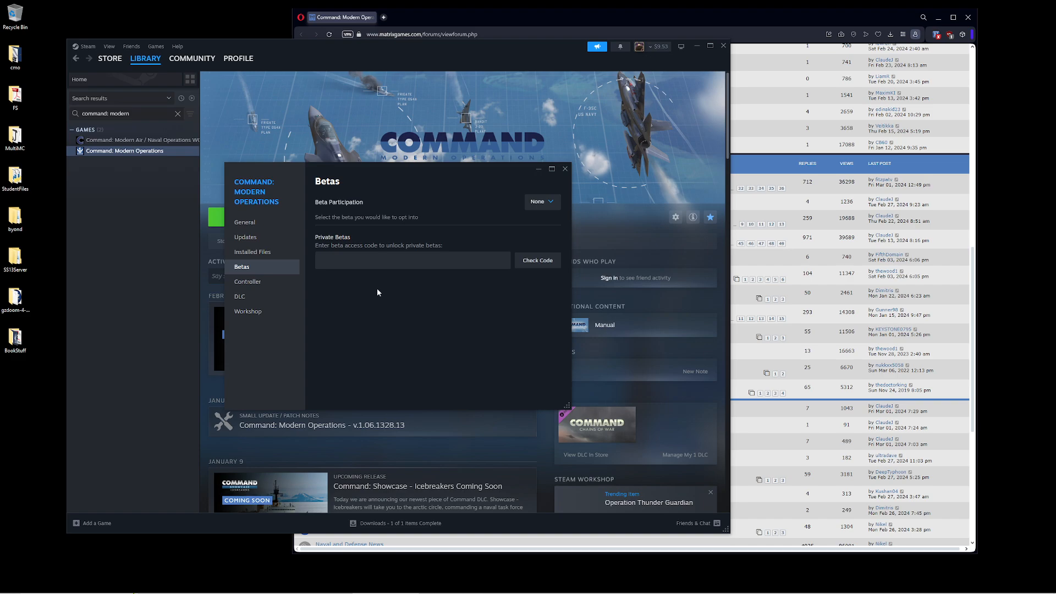
click(565, 168)
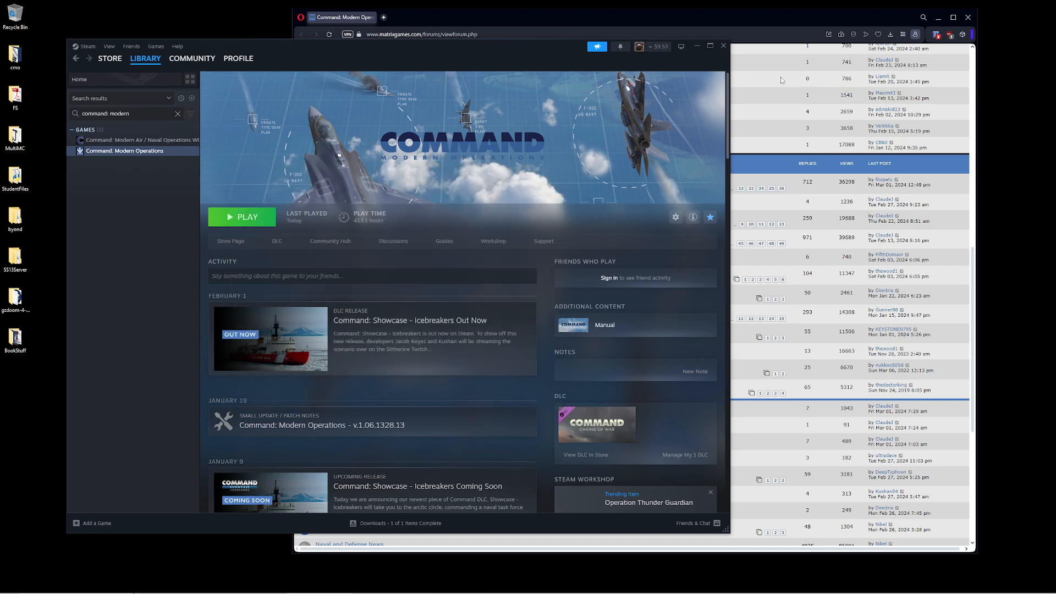
Step: Switch to the browser and open the "CMO Update - Build 1328.15" topic in the Command: Modern Operations series forum
click(706, 20)
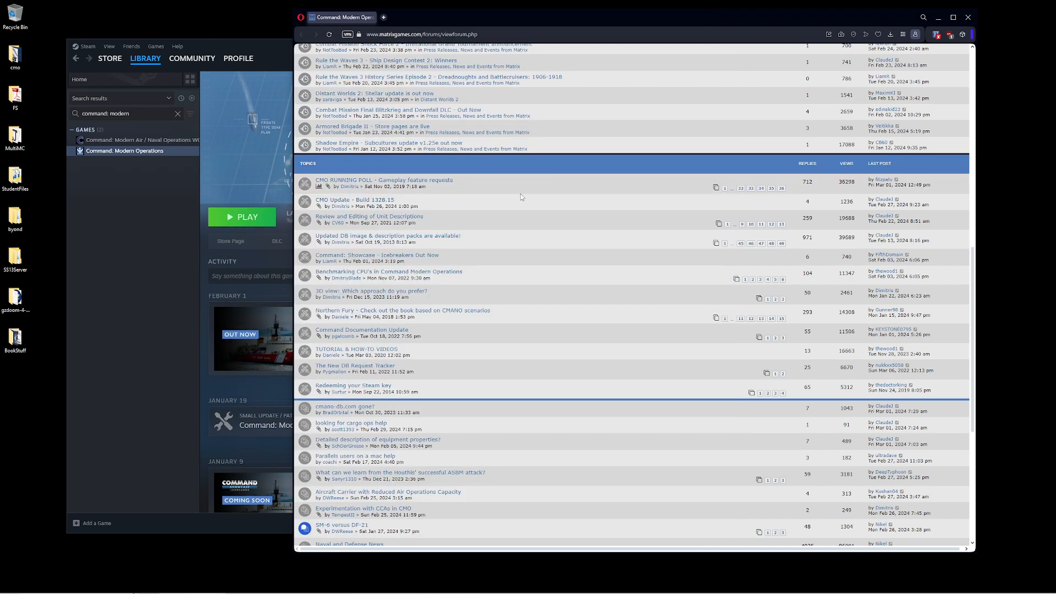
scroll(532, 242, up, 1)
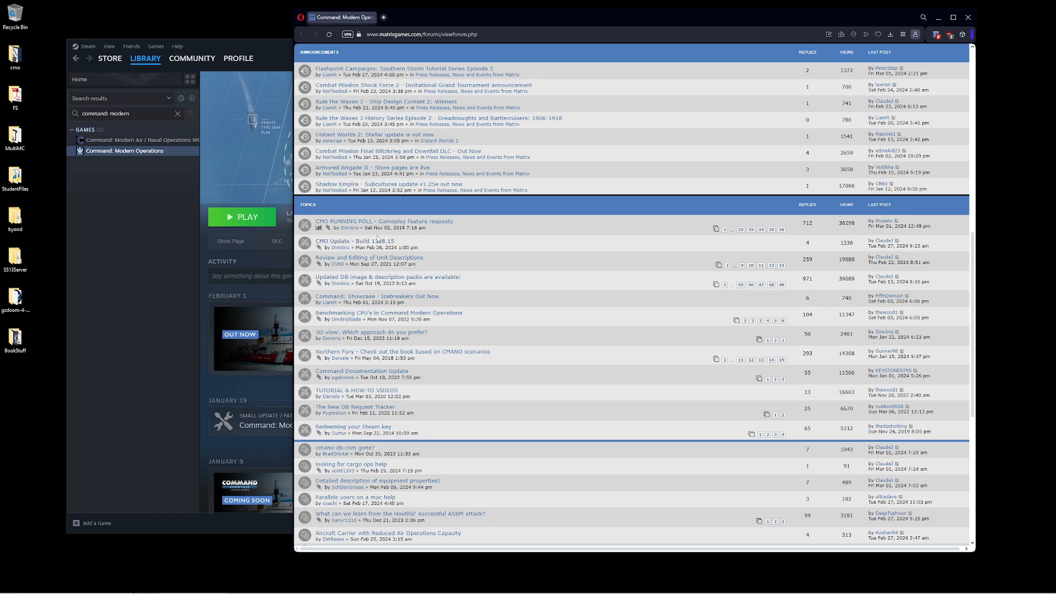
scroll(472, 221, up, 4)
scroll(472, 221, up, 5)
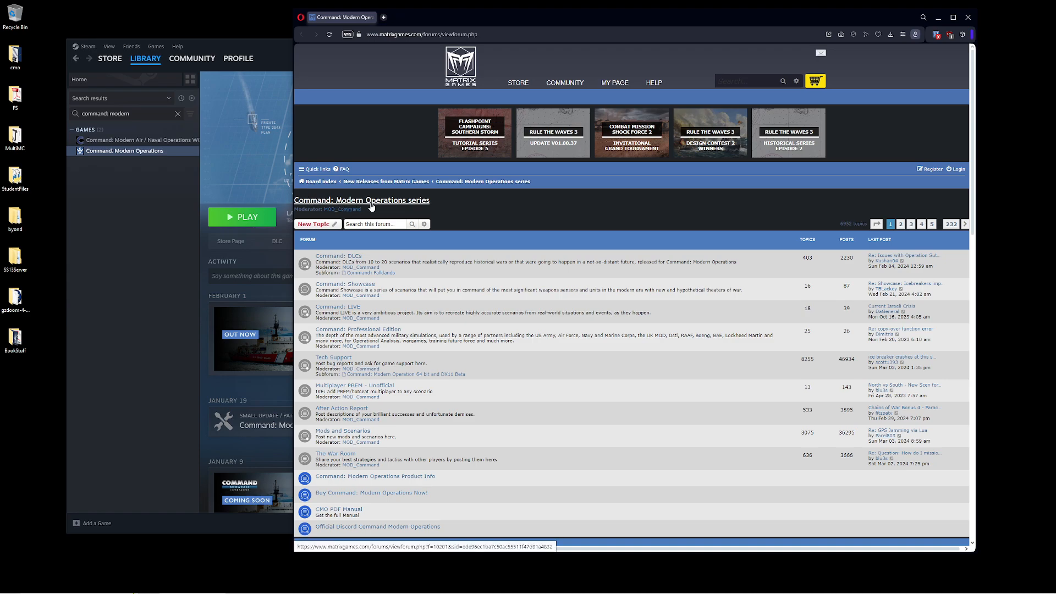
scroll(437, 256, down, 8)
scroll(437, 256, down, 2)
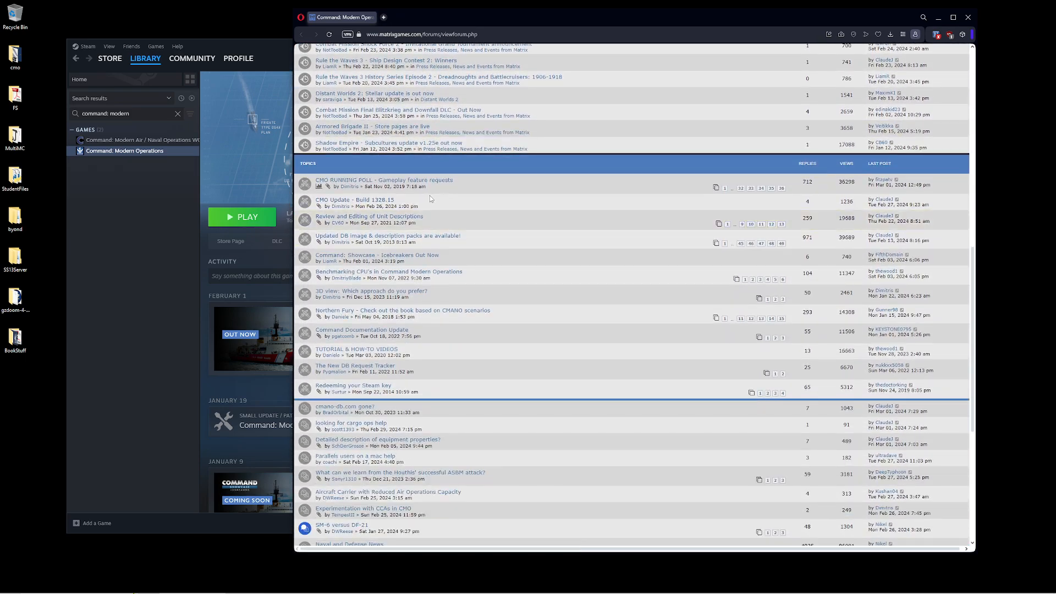
click(387, 203)
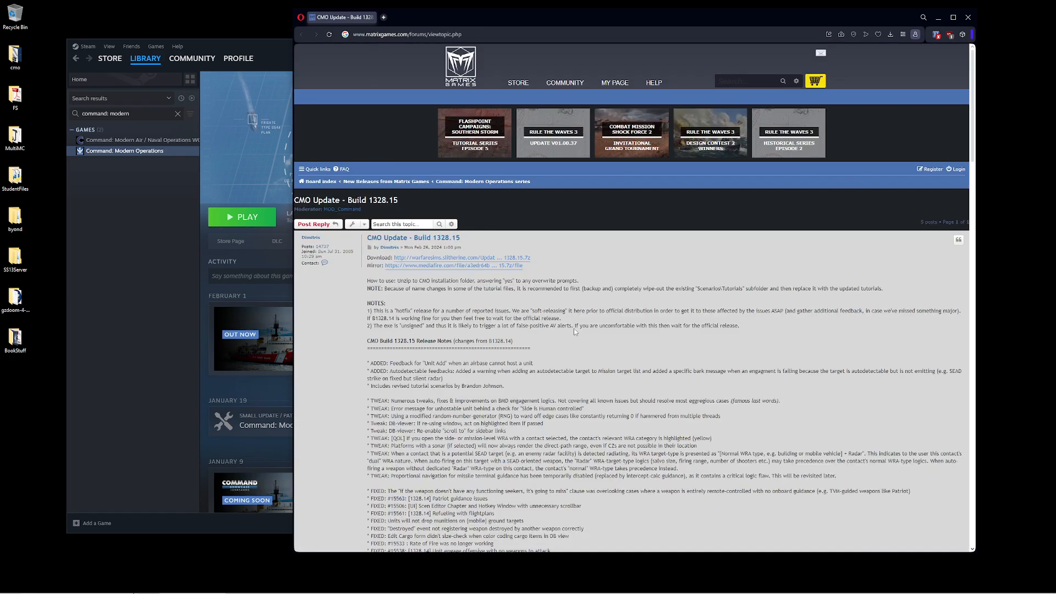
Step: Read through the Build 1328.15 release notes and the note about the update being soft-released
scroll(476, 160, down, 3)
scroll(454, 203, down, 4)
scroll(454, 203, up, 2)
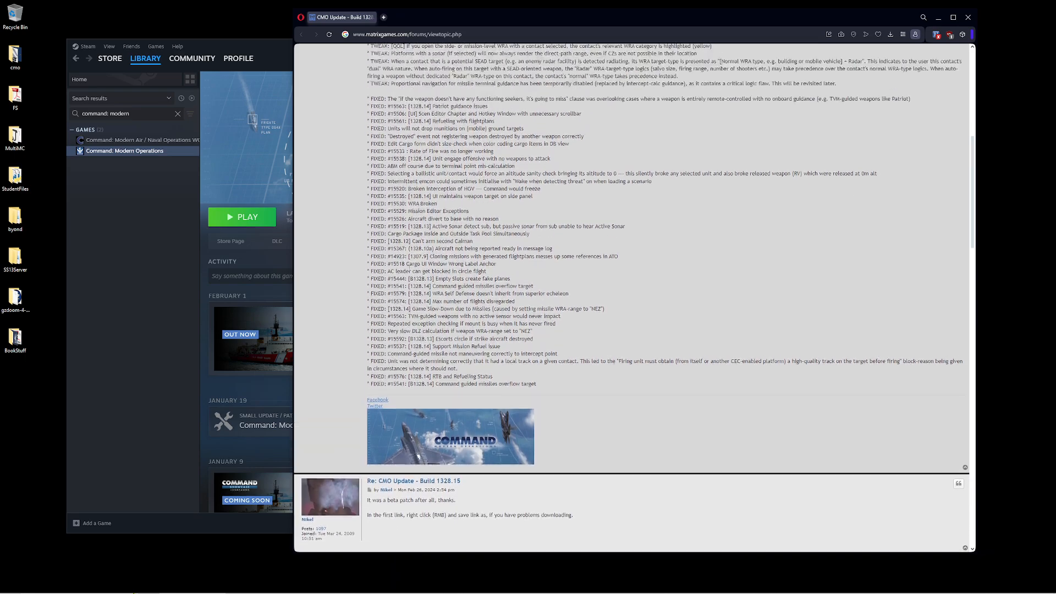
scroll(404, 258, up, 4)
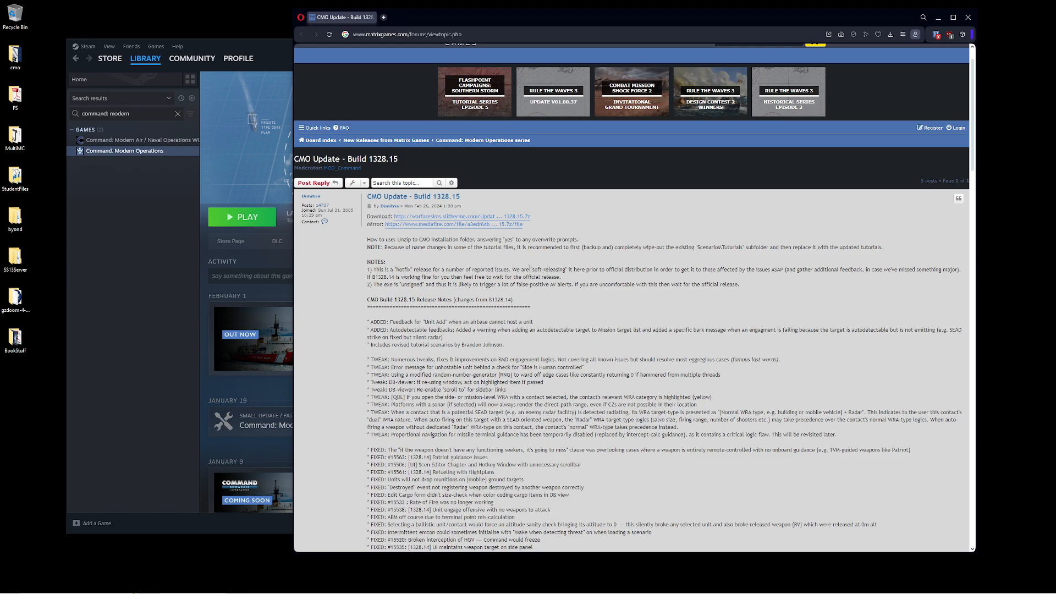
drag(529, 269, 579, 269)
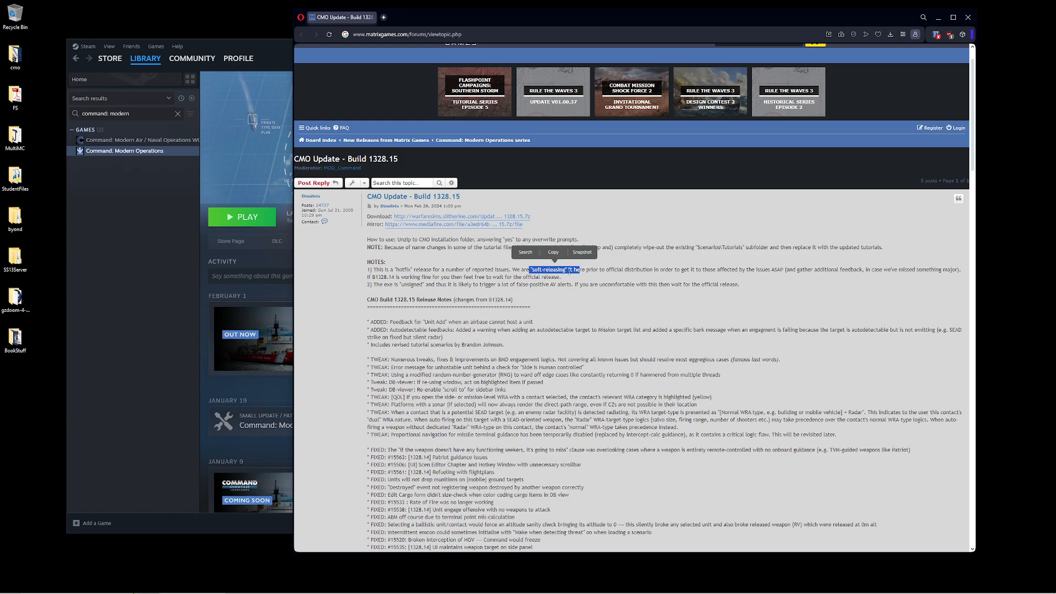
click(551, 276)
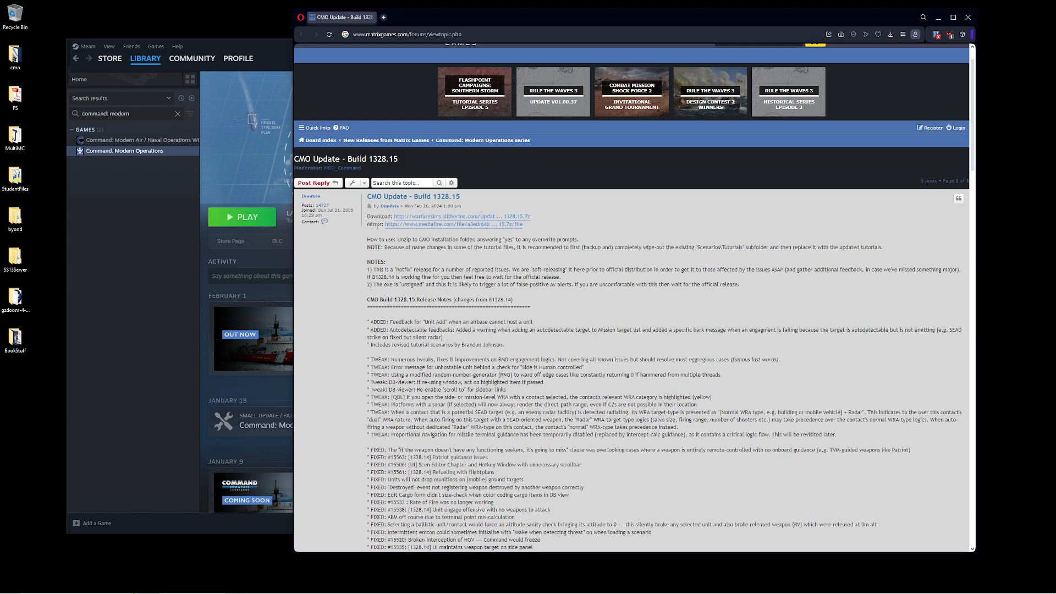
Step: Download the Build 1328.15 update pack from the topic and save it to the Desktop as UpdatePack_B1328.15.7z
click(431, 225)
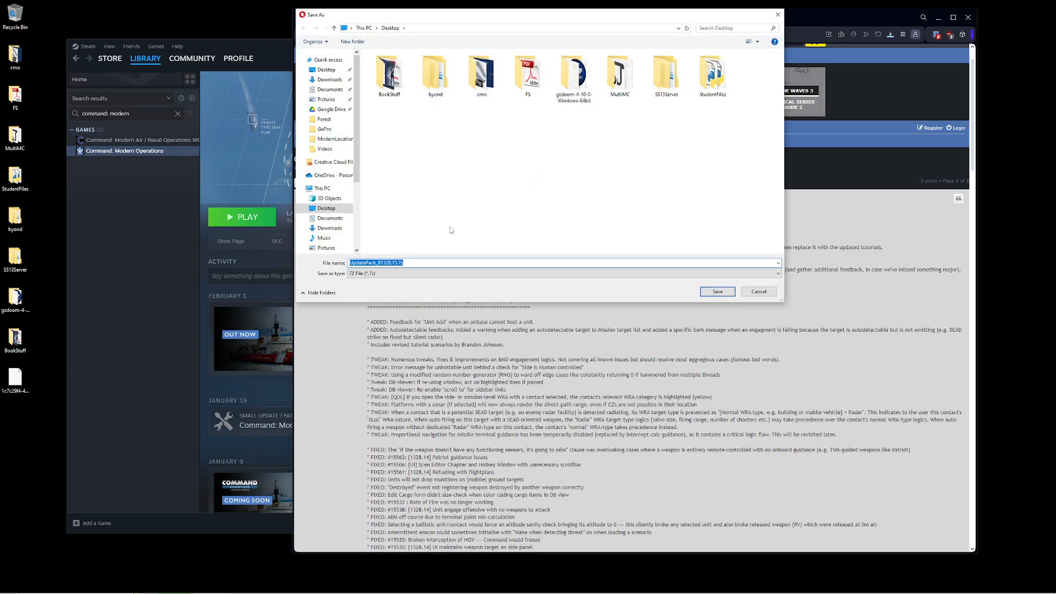
click(723, 291)
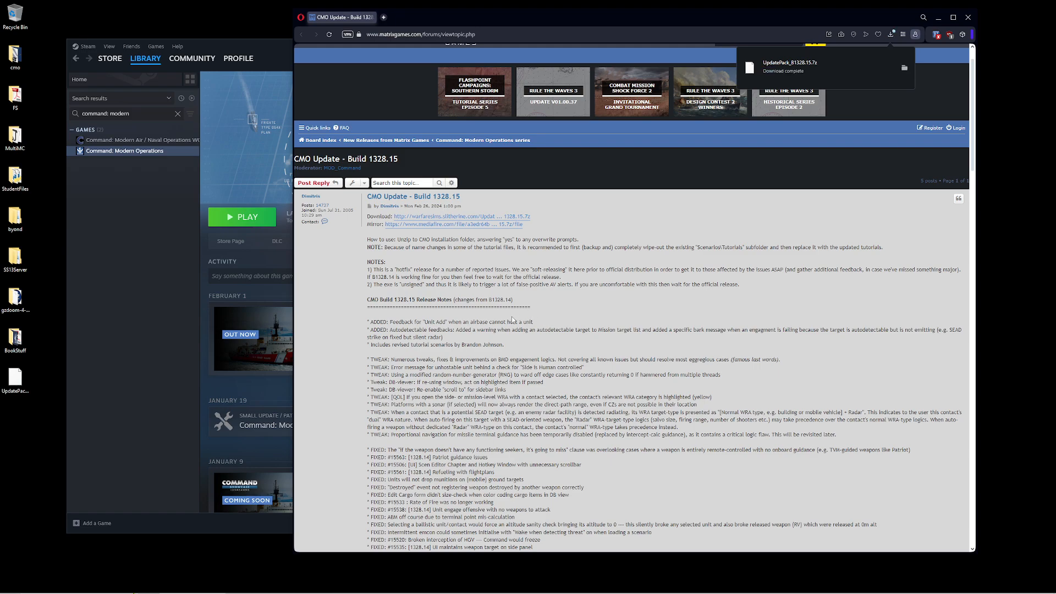
click(22, 378)
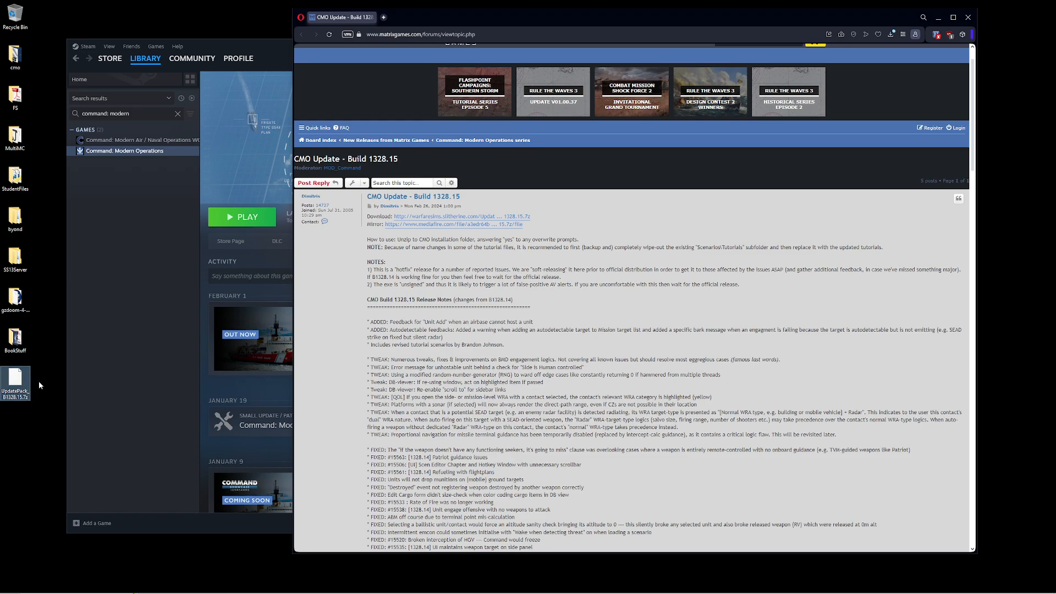
Step: Search the web for 7zip in a new tab, look at its description, and close that tab
click(384, 17)
text(7zip)
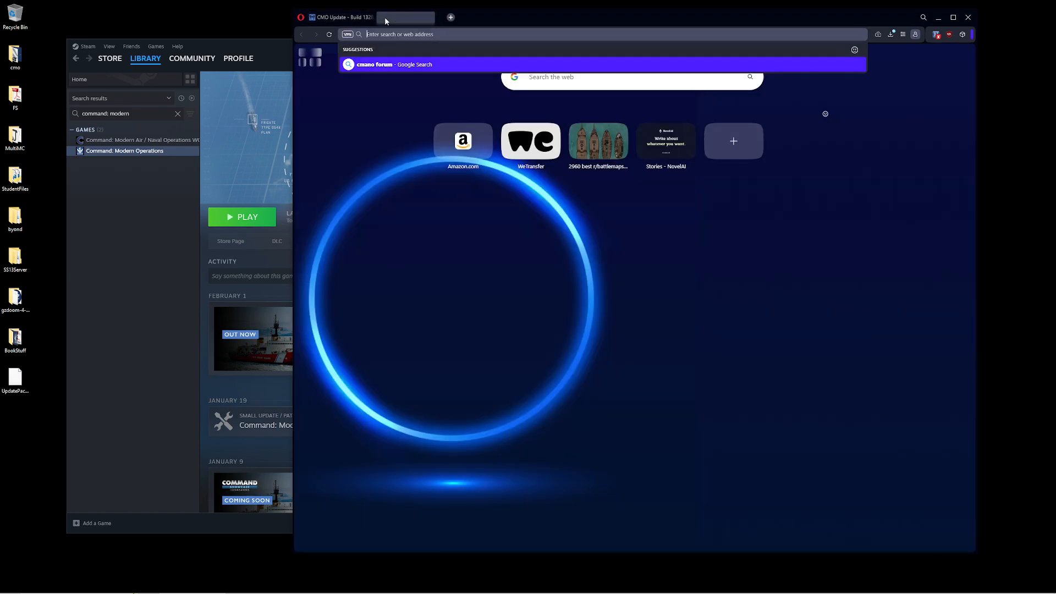
key(Return)
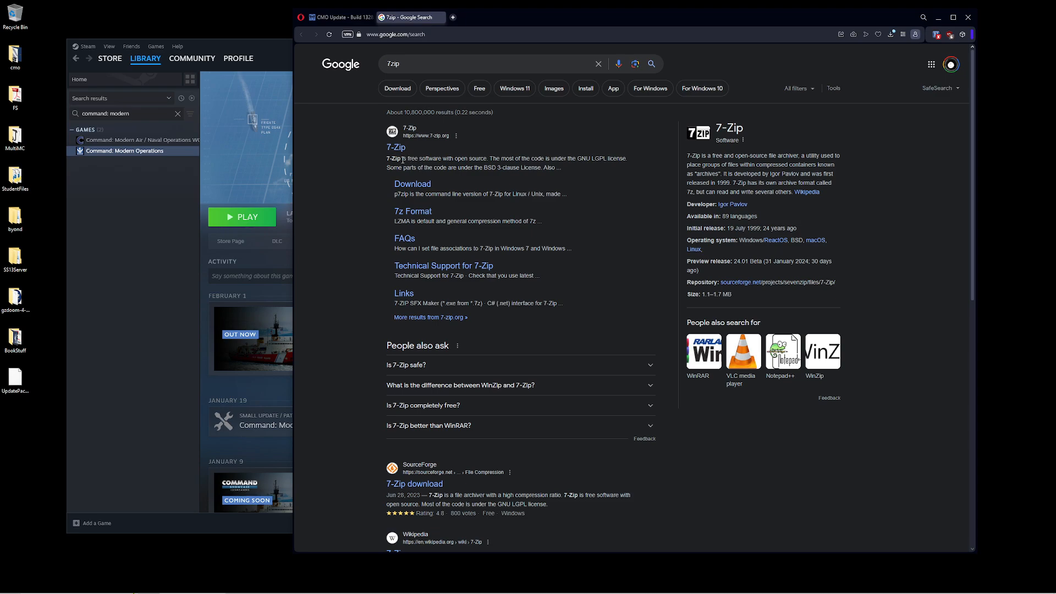
drag(402, 159, 499, 158)
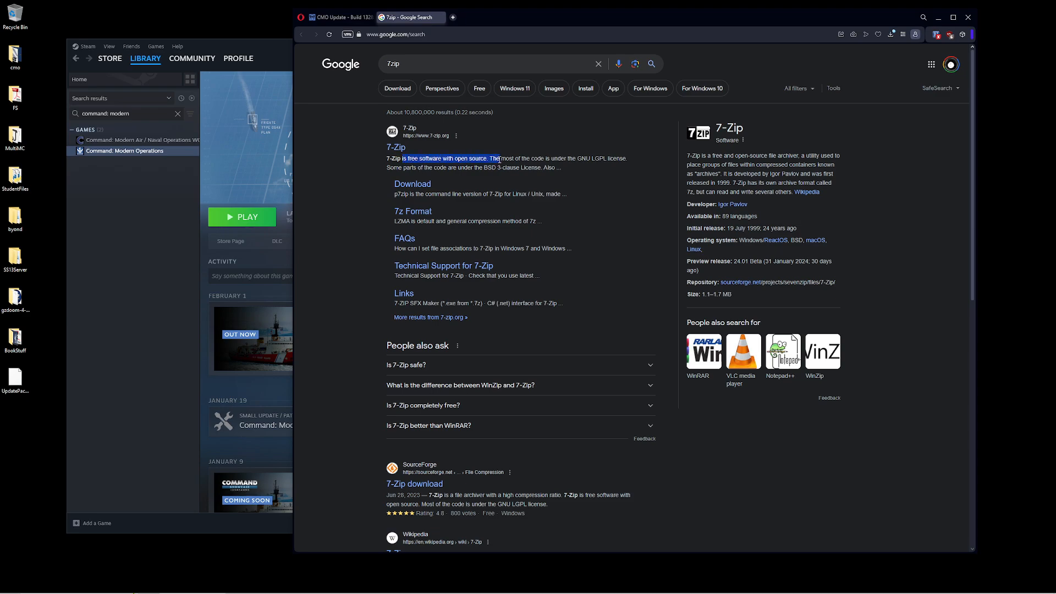
click(441, 18)
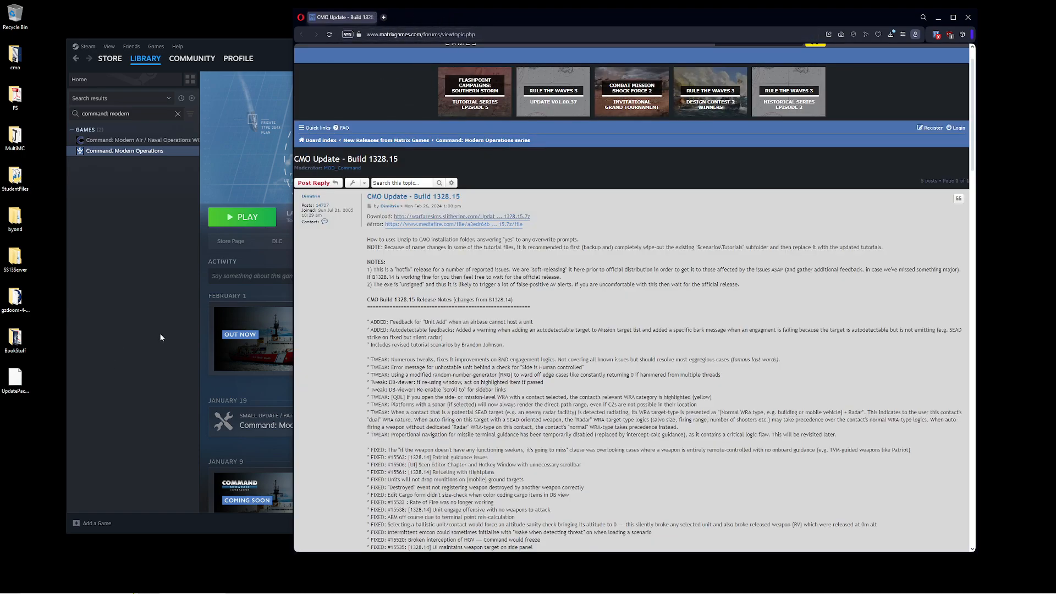
Step: Open UpdatePack_B1328.15.7z from the Desktop as an archive in 7-Zip and move its window clear of the forum page
click(15, 379)
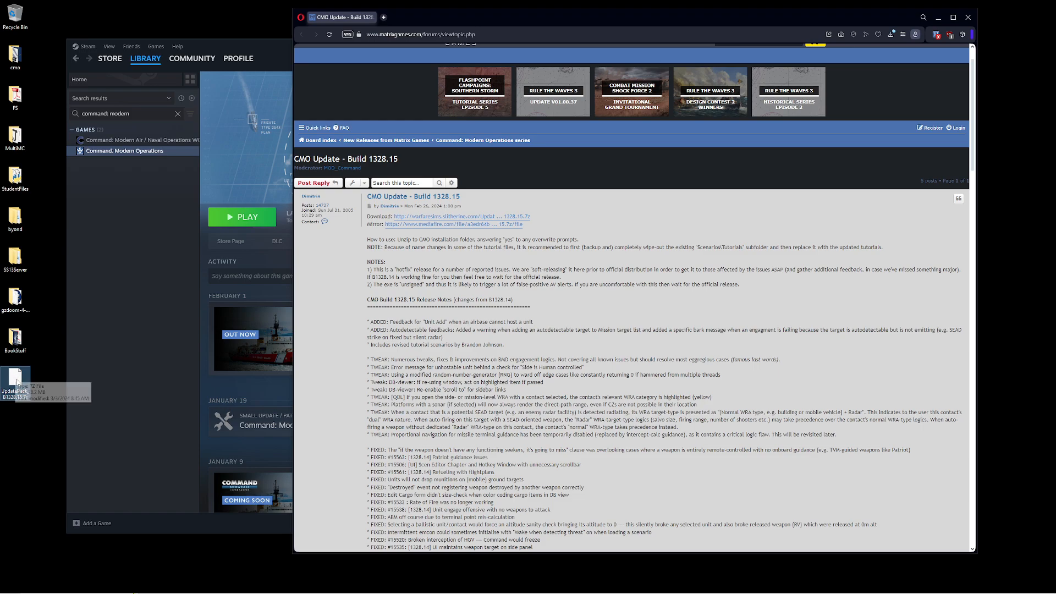
right_click(18, 377)
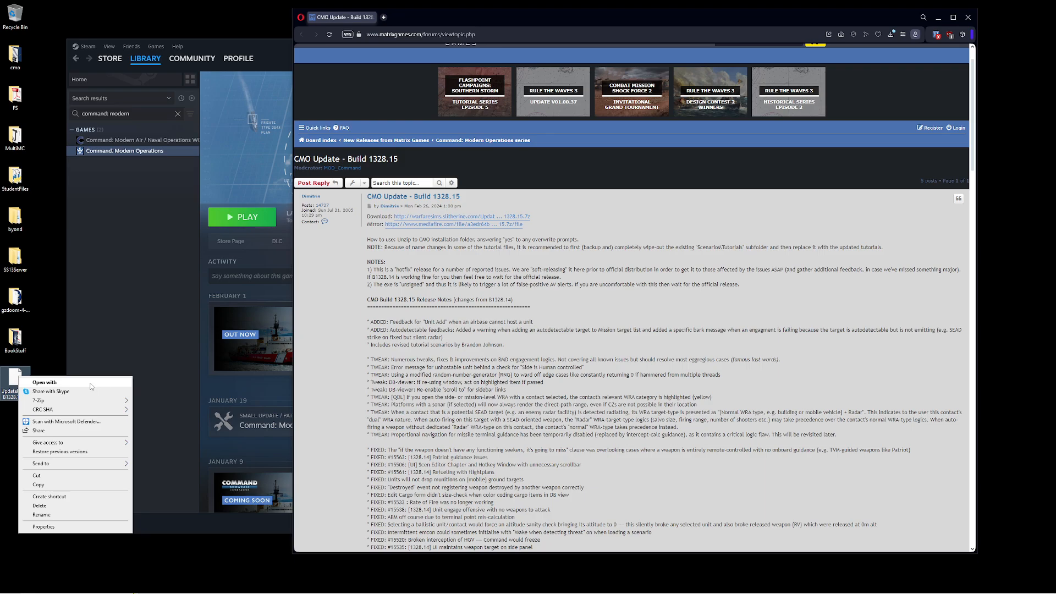
mouse_move(52, 401)
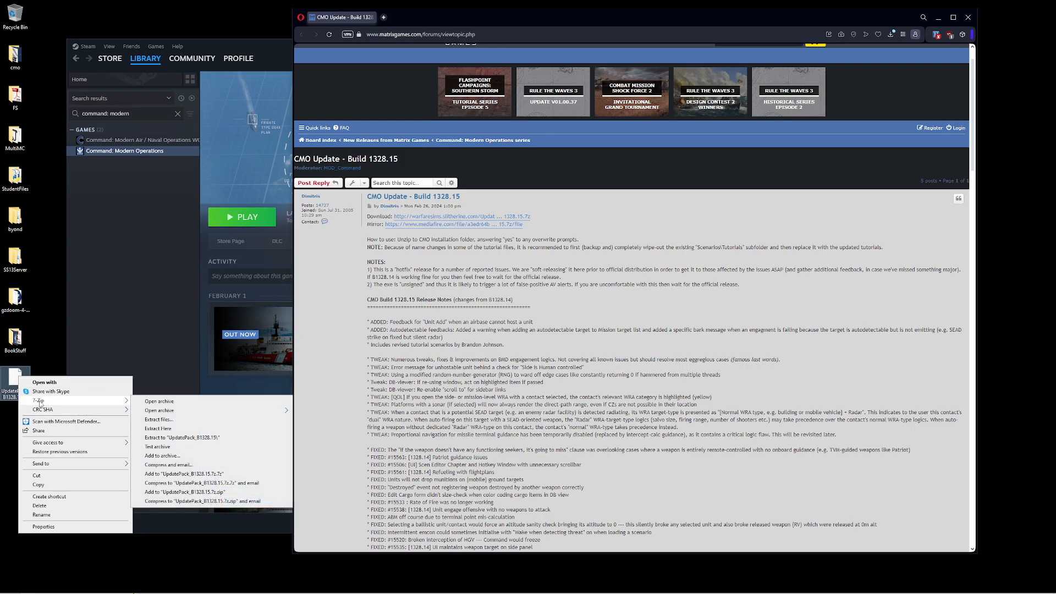
click(159, 401)
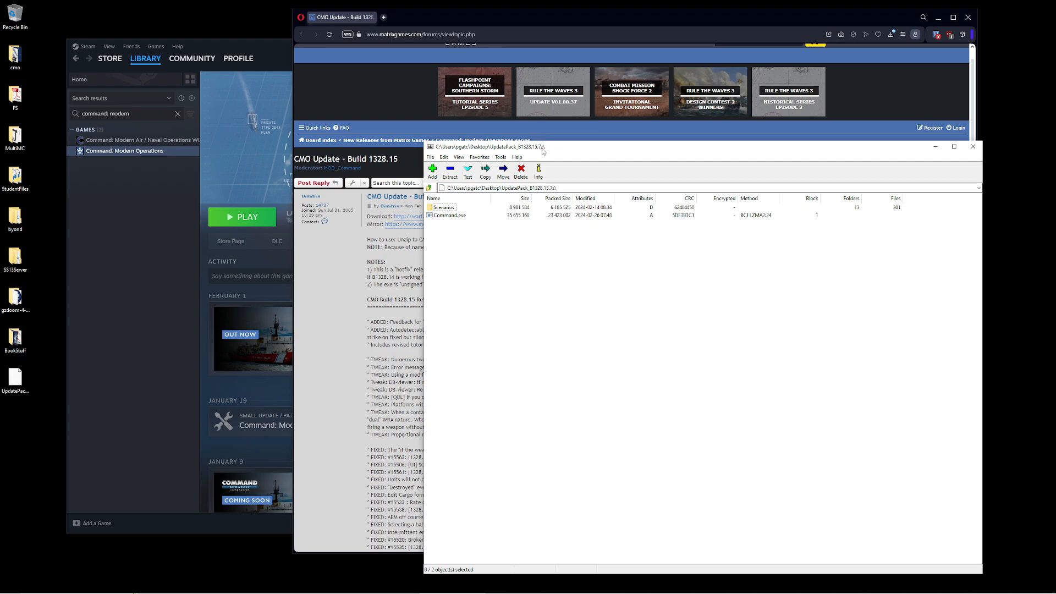
drag(543, 150, 558, 130)
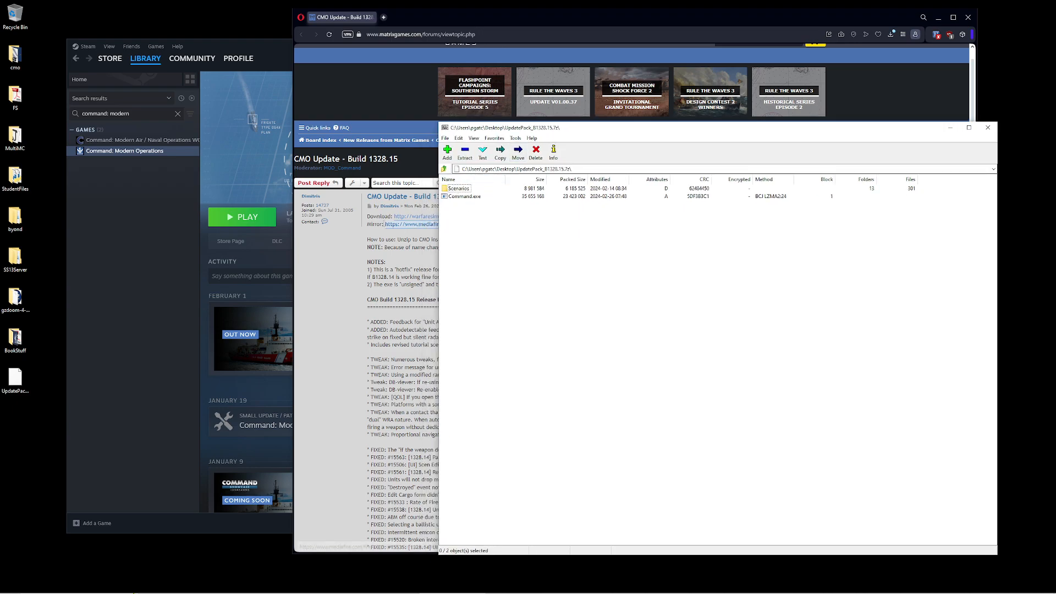
drag(544, 128, 511, 0)
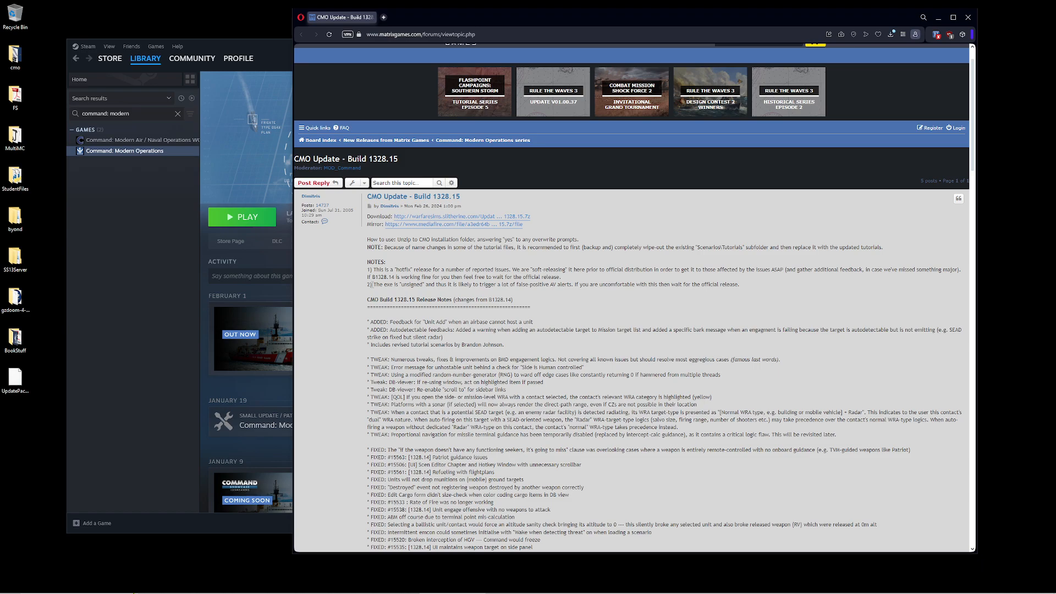
Step: Read the post's note about the unsigned exe and waiting for the official release, then clear the text selection
drag(372, 284, 755, 290)
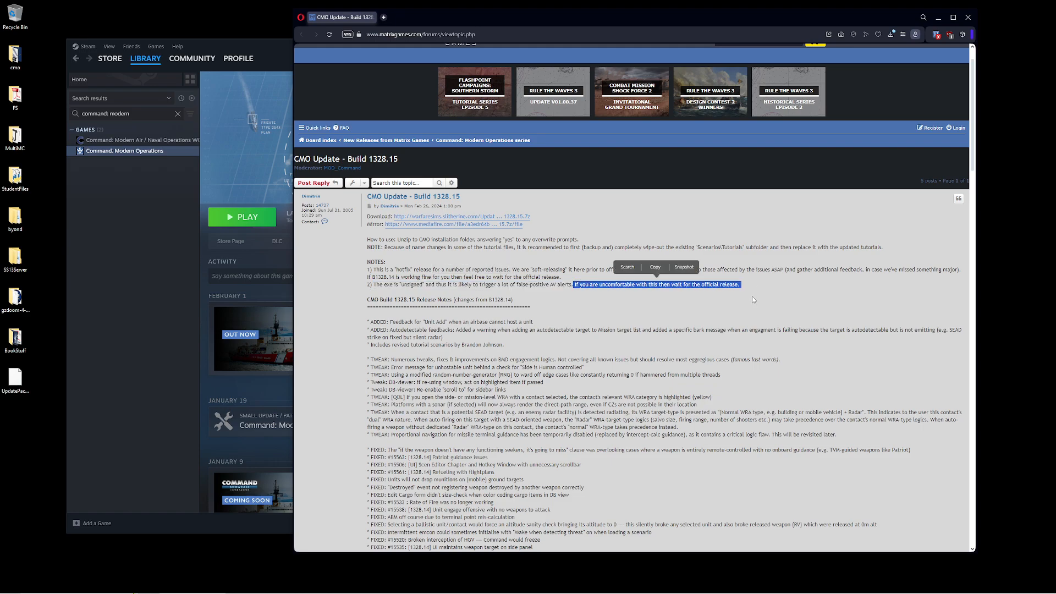
triple_click(751, 296)
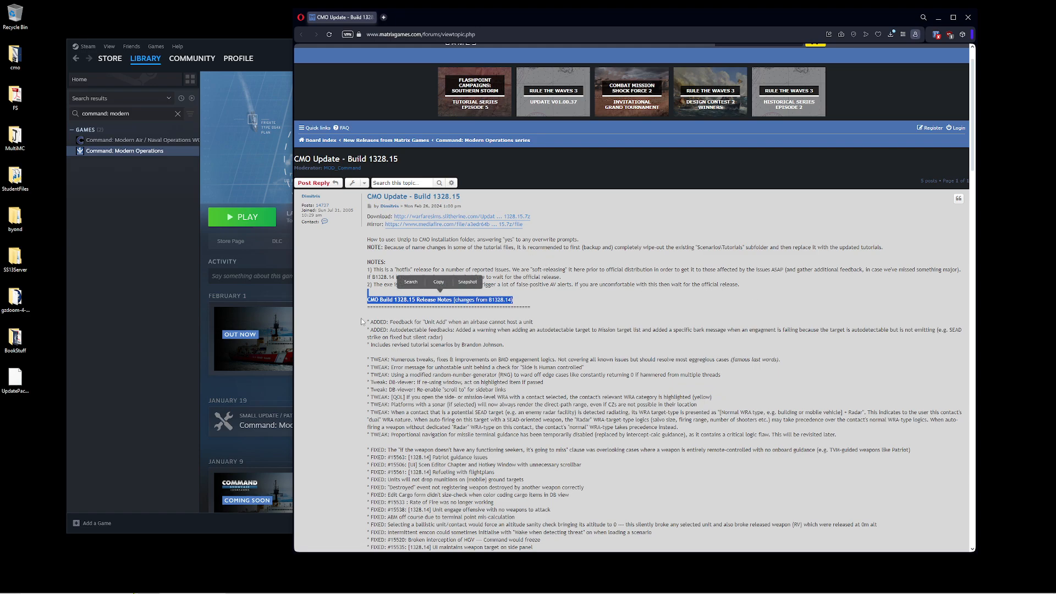
click(515, 322)
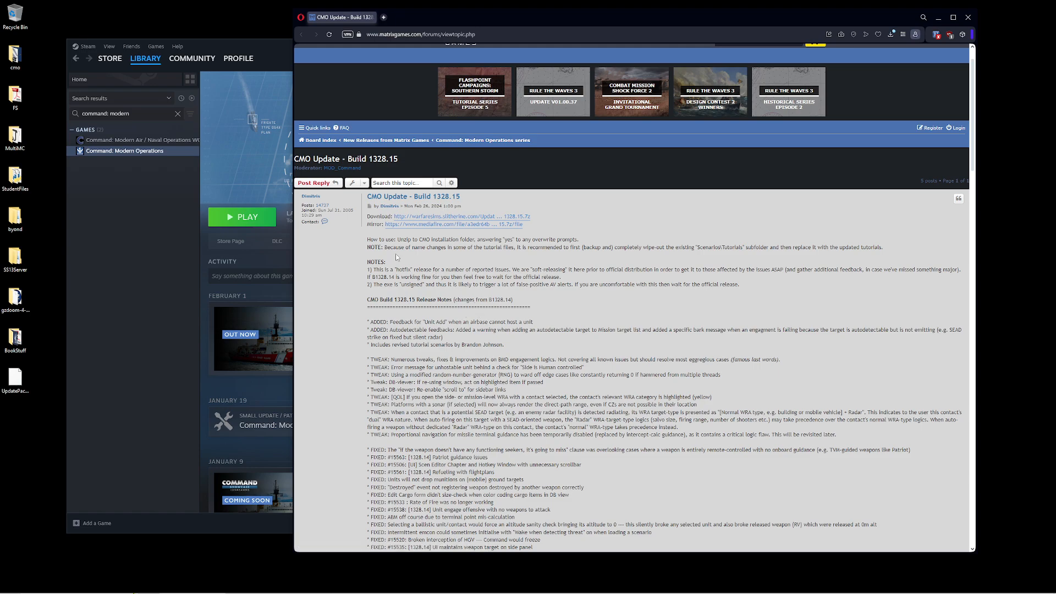
Step: Read the post's note about backing up and wiping the existing Scenarios\Tutorials subfolder, then clear the text selection
drag(383, 247, 669, 254)
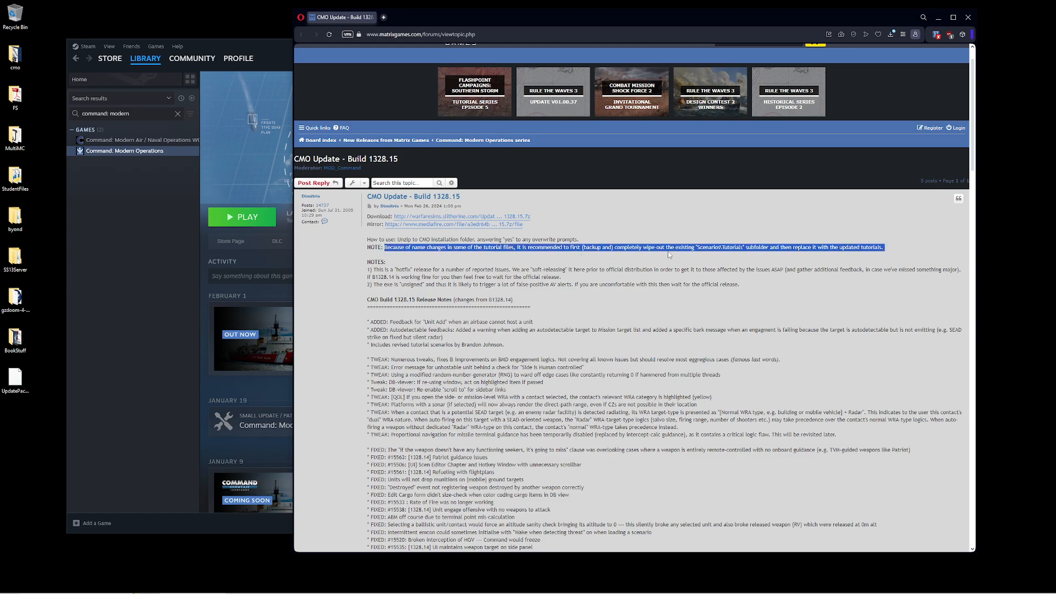
click(770, 252)
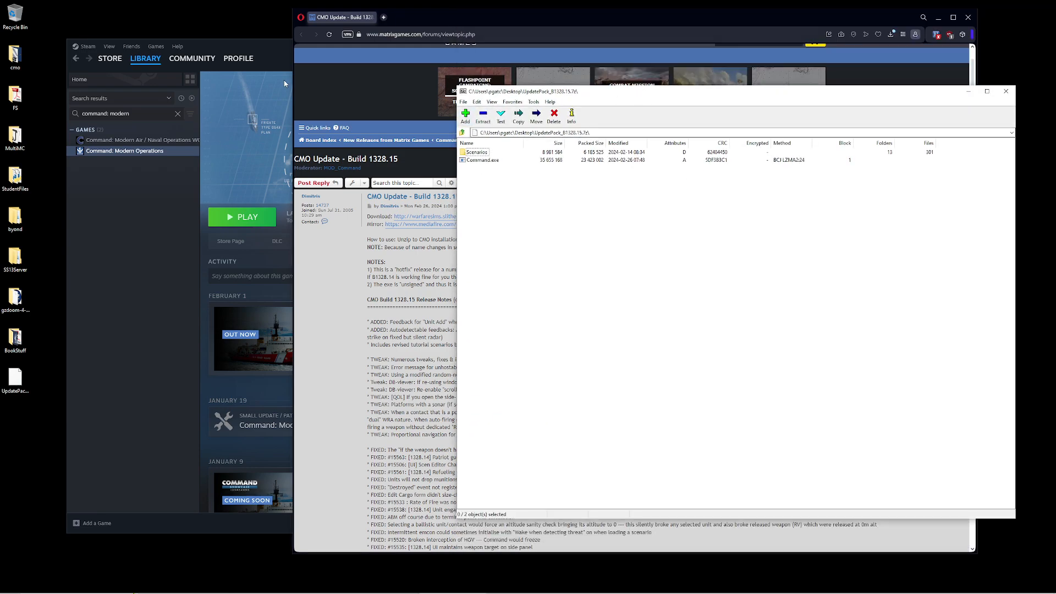
Step: Switch to Steam, open the local files folder of Command: Modern Operations, and move its window clear of the archive
click(276, 62)
drag(278, 65, 241, 75)
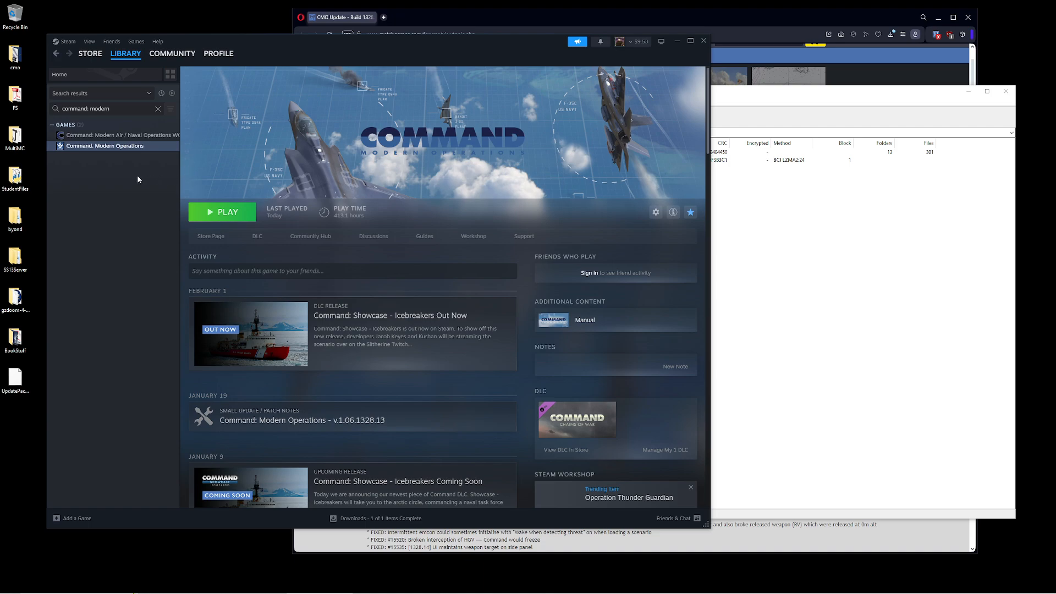
right_click(106, 146)
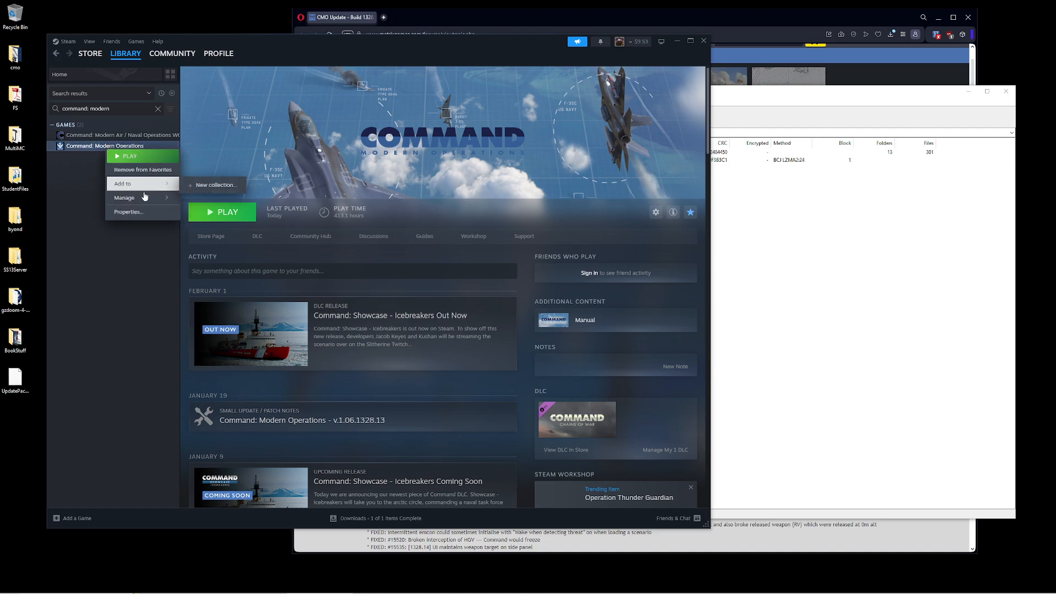
mouse_move(144, 197)
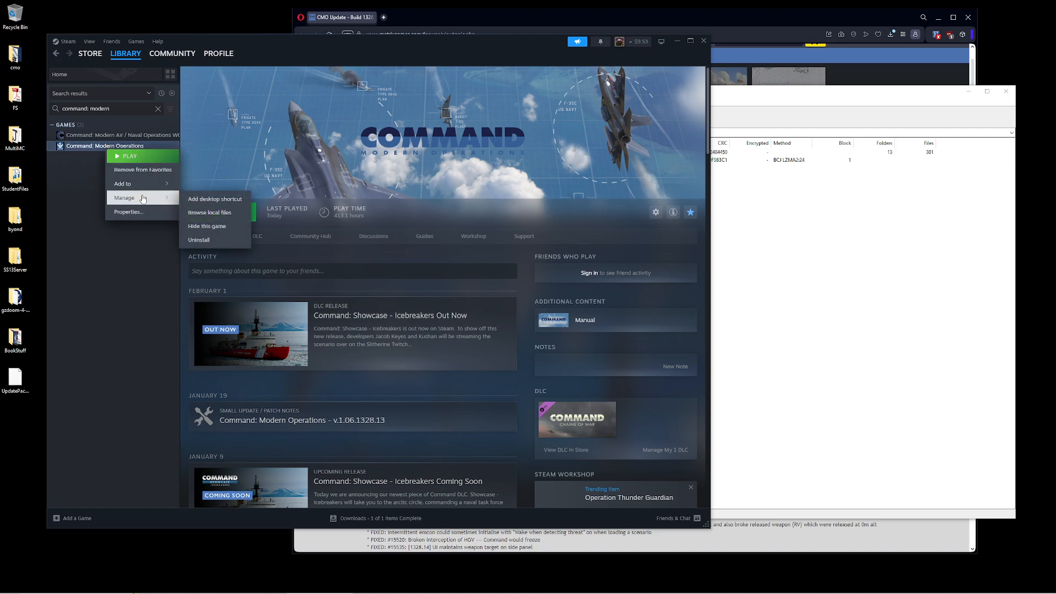
click(214, 213)
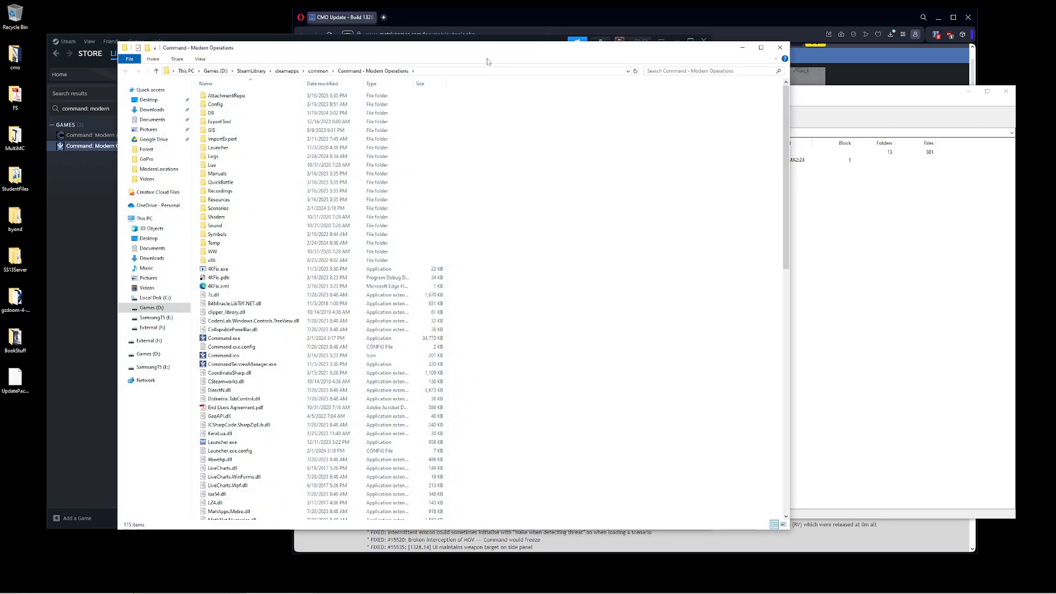
drag(485, 40, 402, 97)
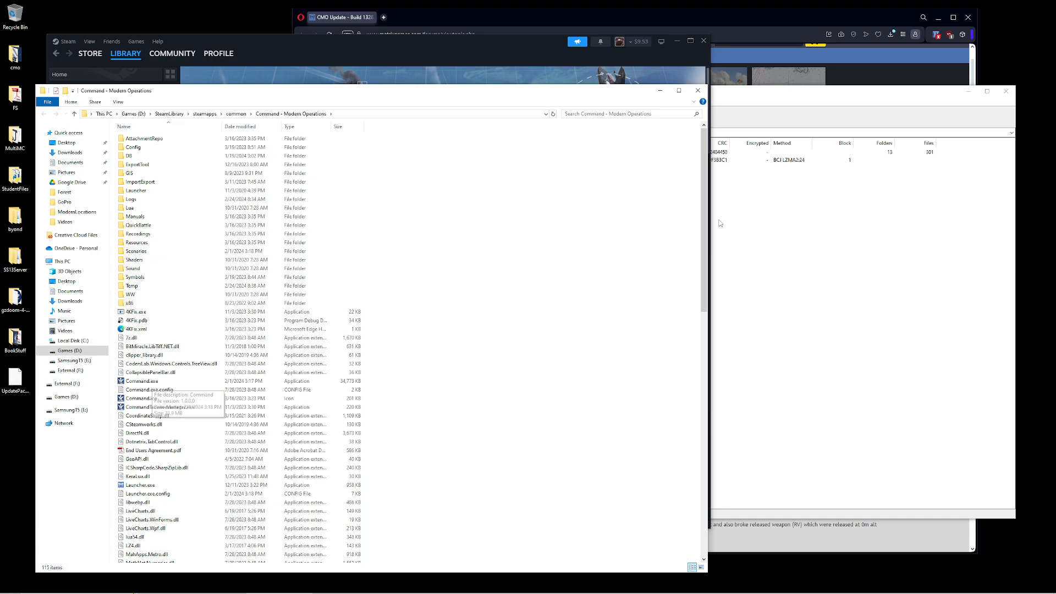
Step: Copy the Scenarios folder and Command.exe from the archive into the Command - Modern Operations folder, replacing the existing files
click(749, 247)
drag(563, 95, 718, 106)
drag(647, 208, 502, 356)
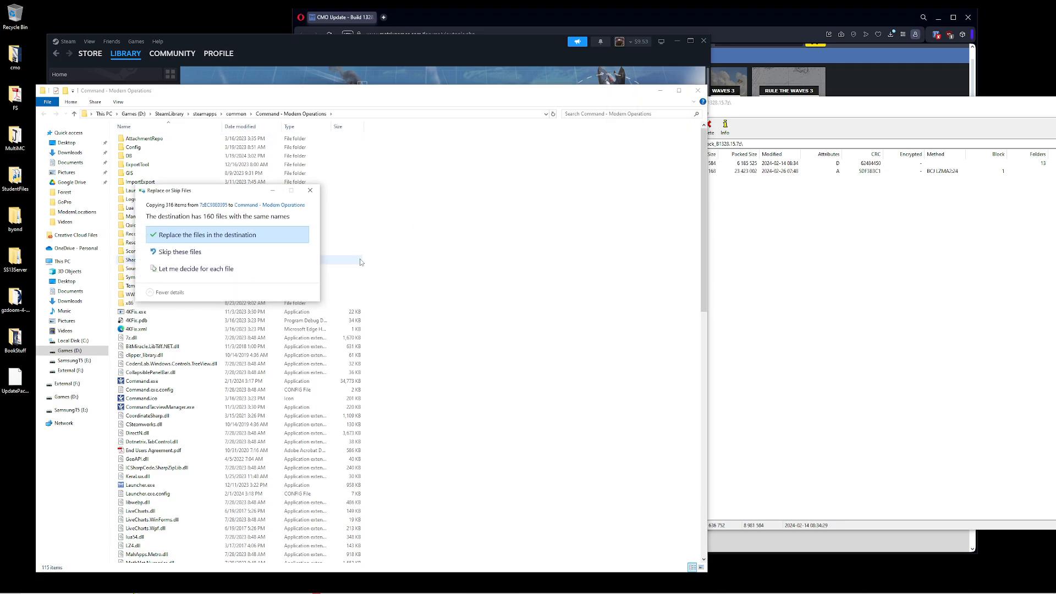
click(228, 234)
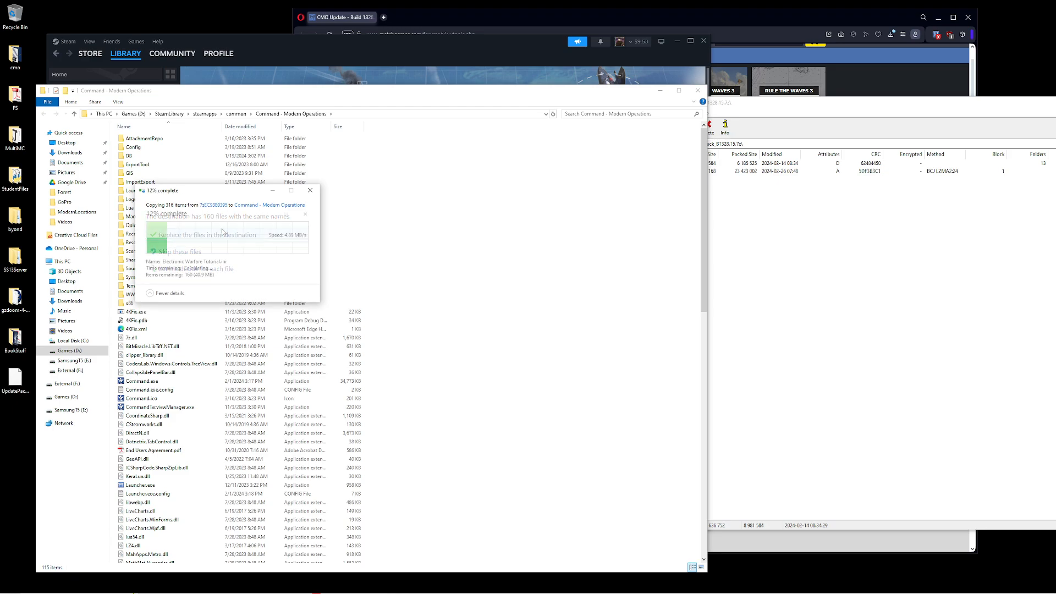
click(482, 309)
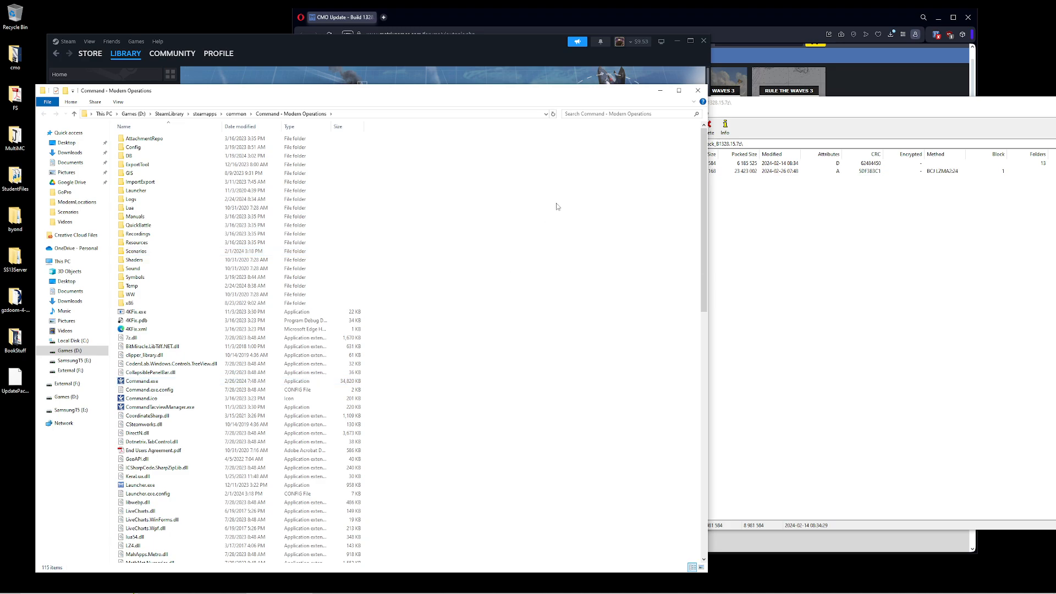
Step: Close the Command - Modern Operations folder window and the 7-Zip archive window
click(698, 90)
drag(824, 102, 653, 122)
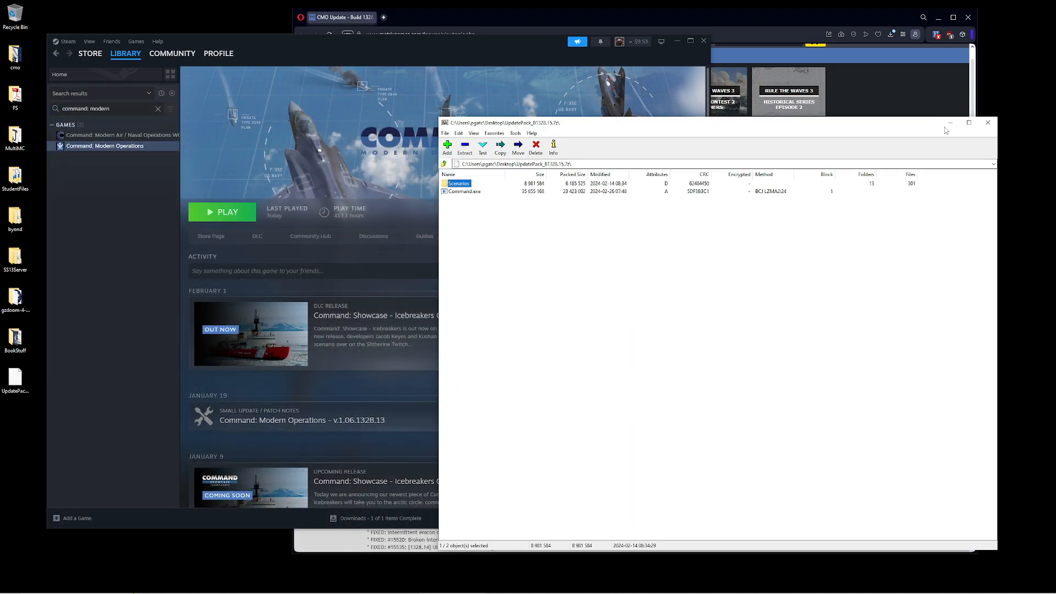
click(985, 125)
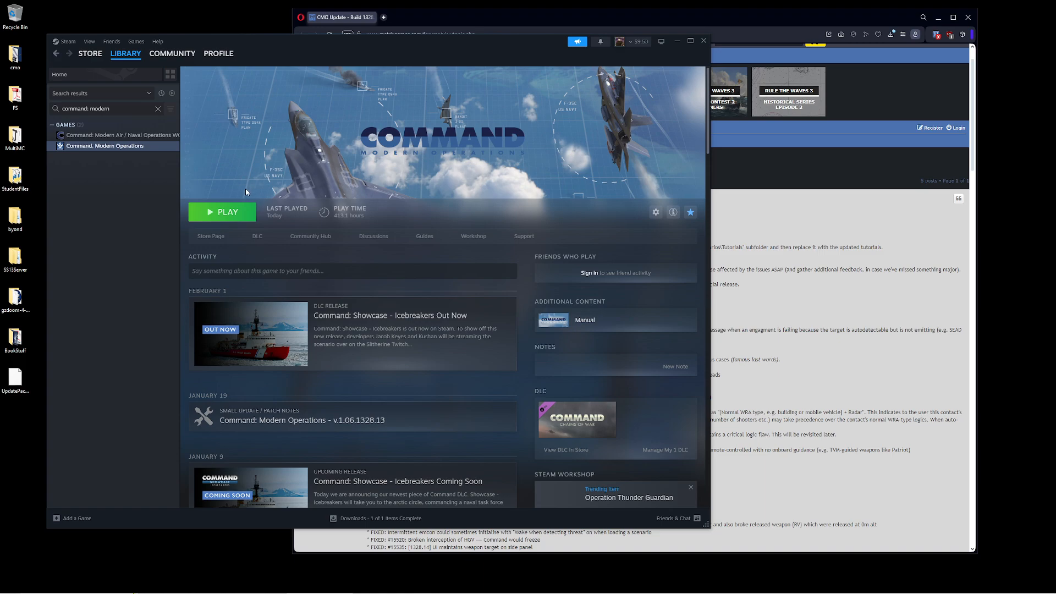
Step: Start Command: Modern Operations from Steam through its launcher and create a new scenario
click(222, 212)
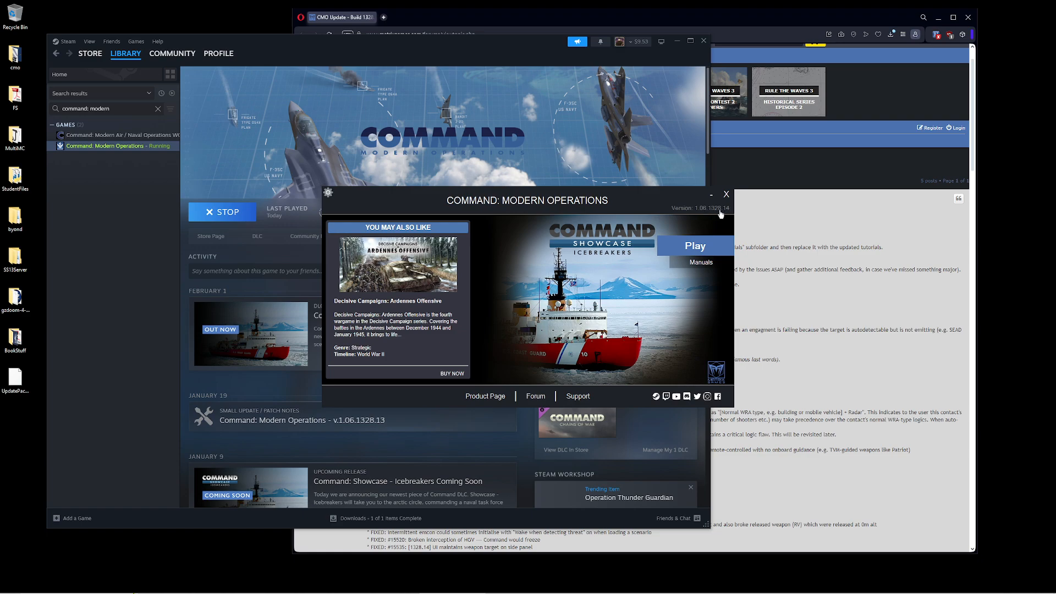
click(696, 247)
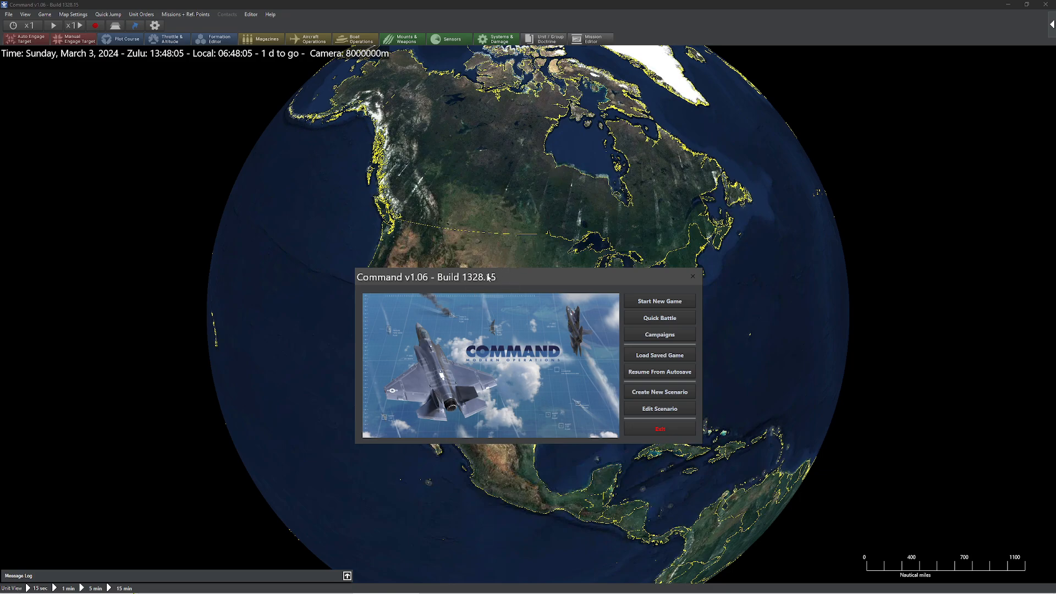
click(662, 391)
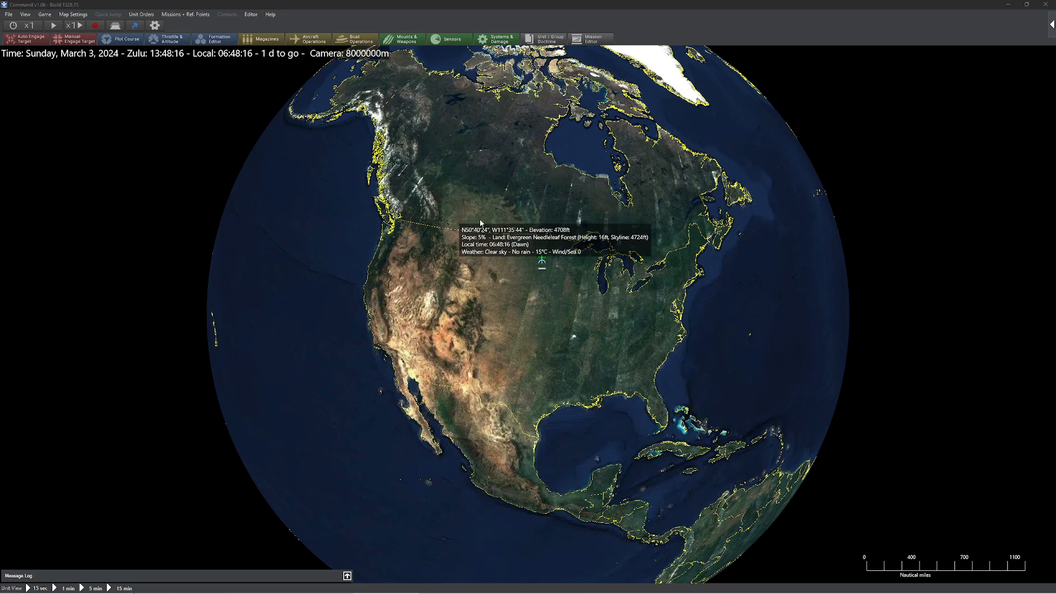
drag(599, 248, 594, 269)
scroll(594, 269, up, 2)
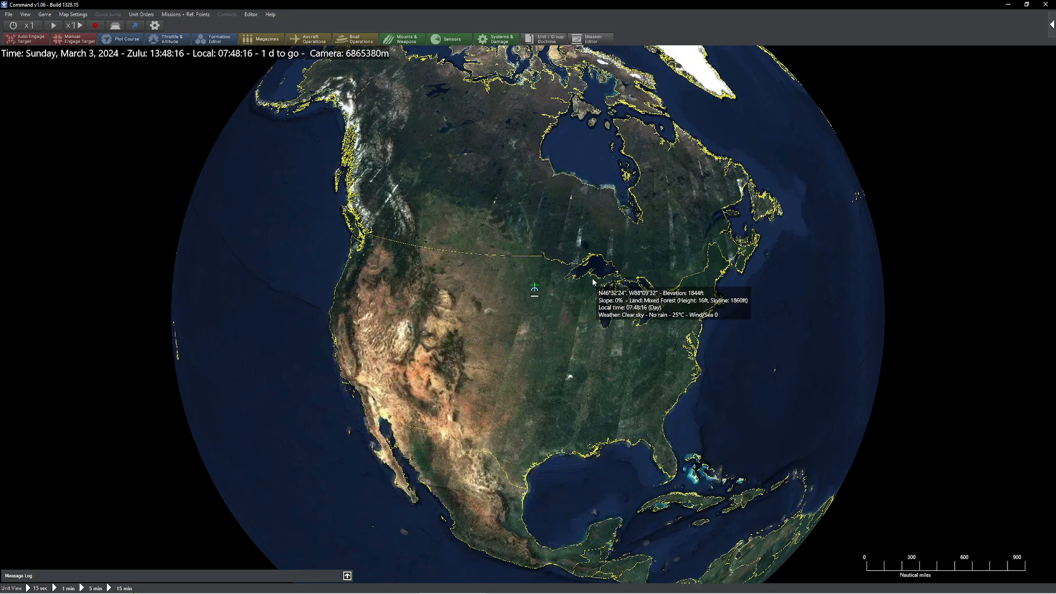